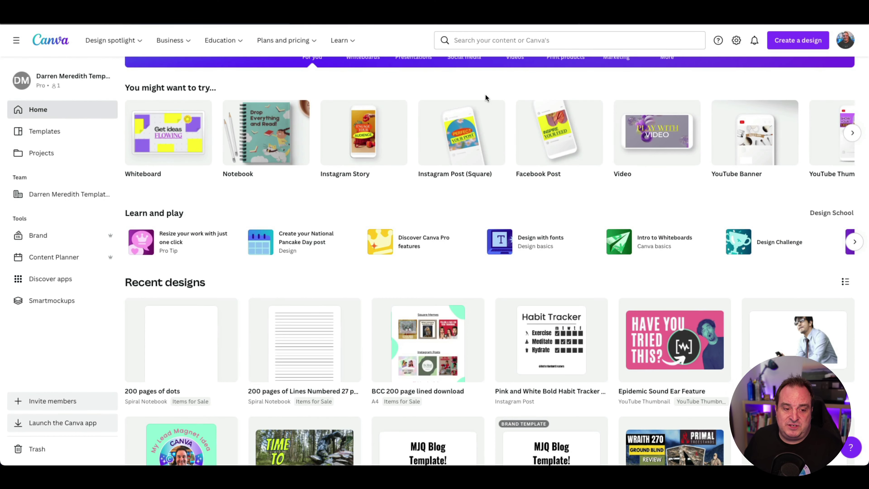
- Show the Templates list beside the open design, then collapse it to free canvas space
scroll(486, 97, "up", 3)
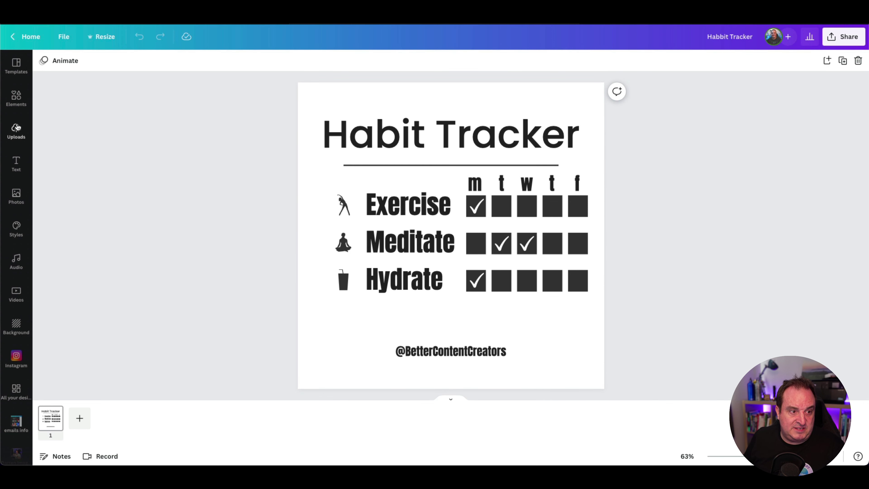
left_click(14, 81)
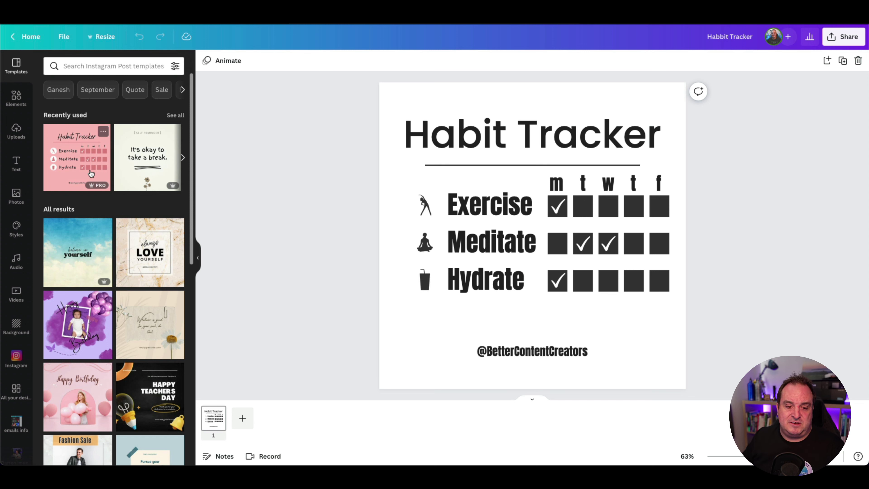
left_click(199, 259)
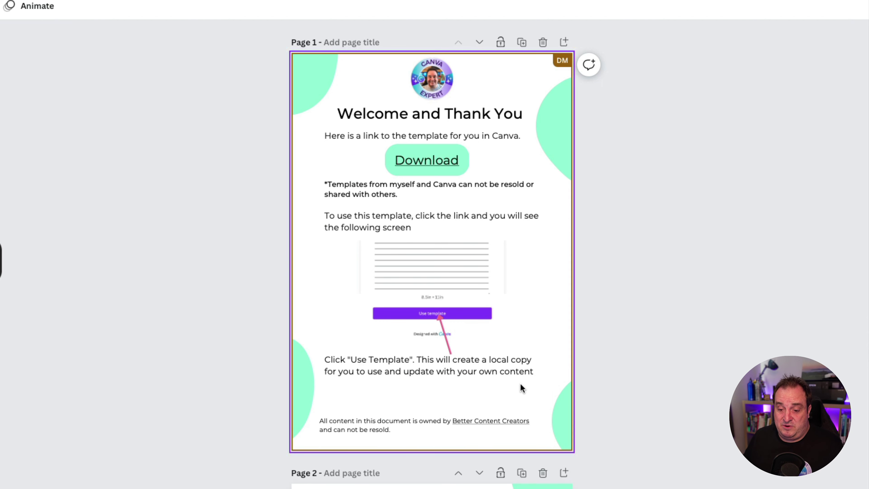
- Review pages 2–4 of the delivery document, then switch to the Habit Tracker tab with Ctrl+Tab
scroll(520, 384, "down", 10)
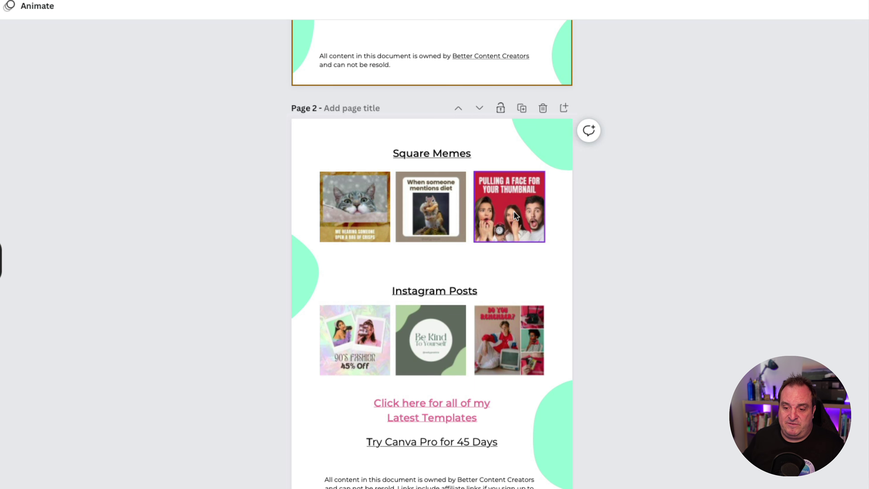
scroll(514, 211, "down", 5)
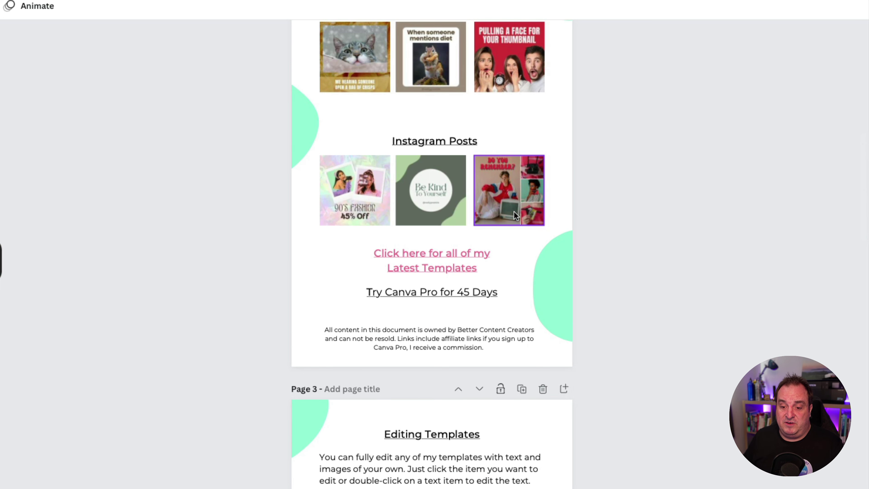
scroll(514, 215, "down", 2)
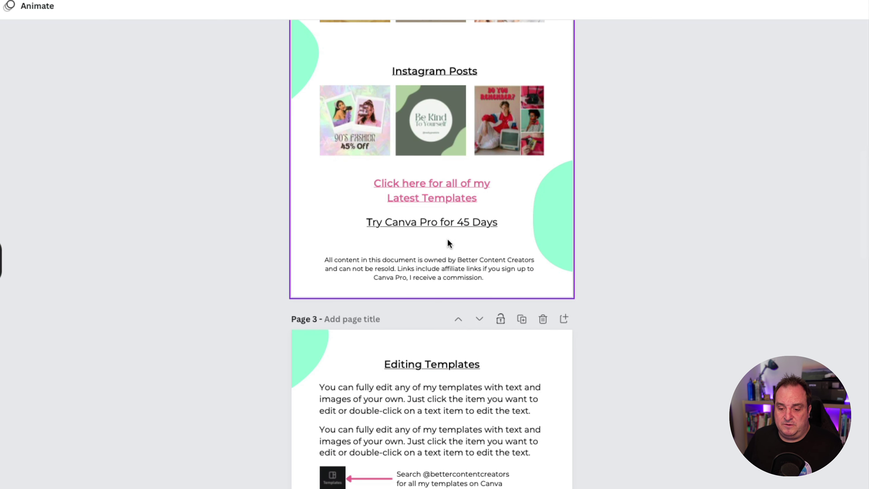
scroll(447, 241, "down", 7)
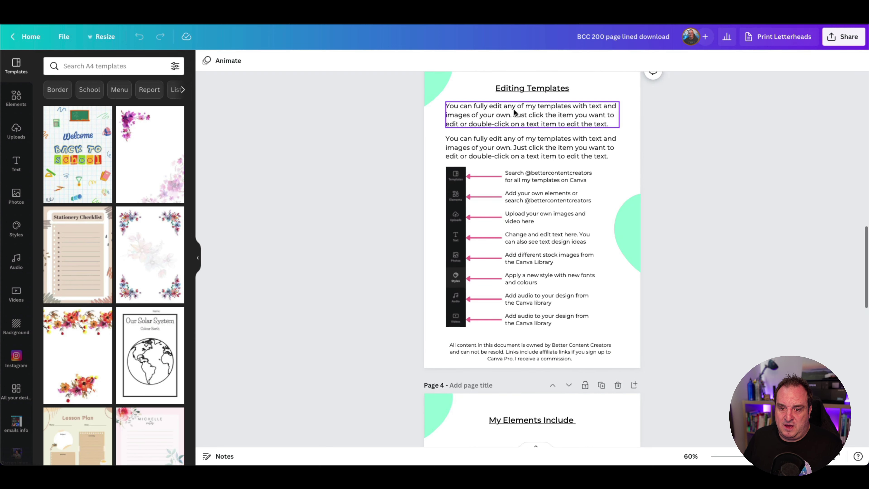
scroll(539, 248, "down", 1)
scroll(538, 247, "down", 4)
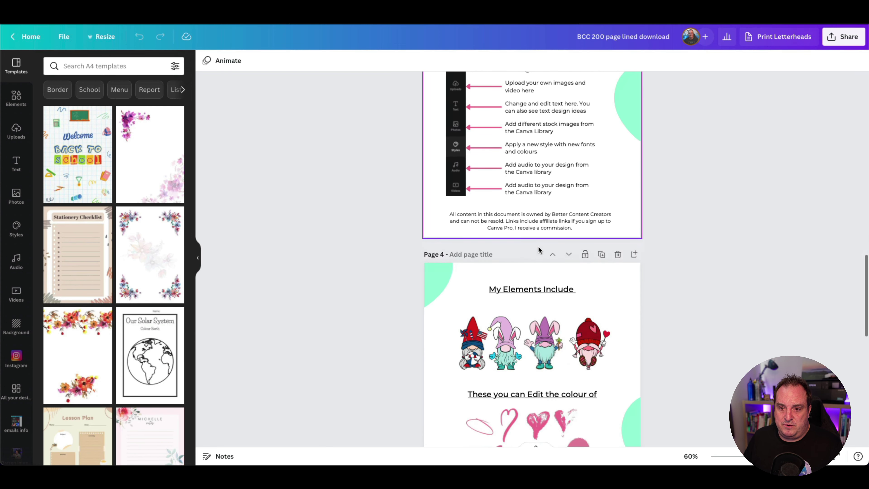
scroll(539, 246, "down", 5)
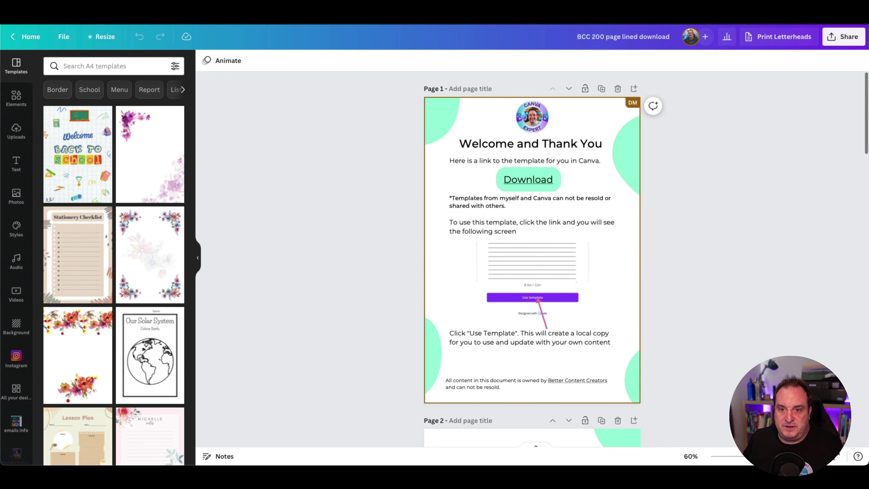
key("ctrl+Tab")
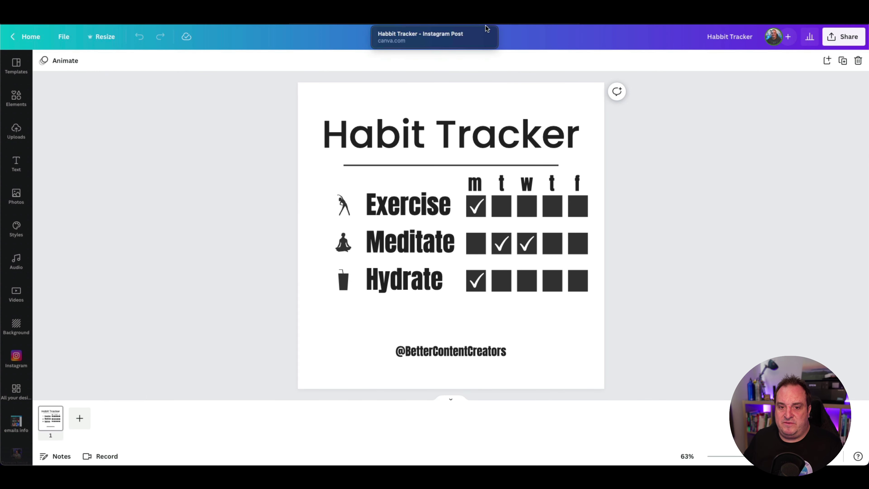
- Copy the Habit Tracker design's template link from the Share options and close the panel
left_click(837, 37)
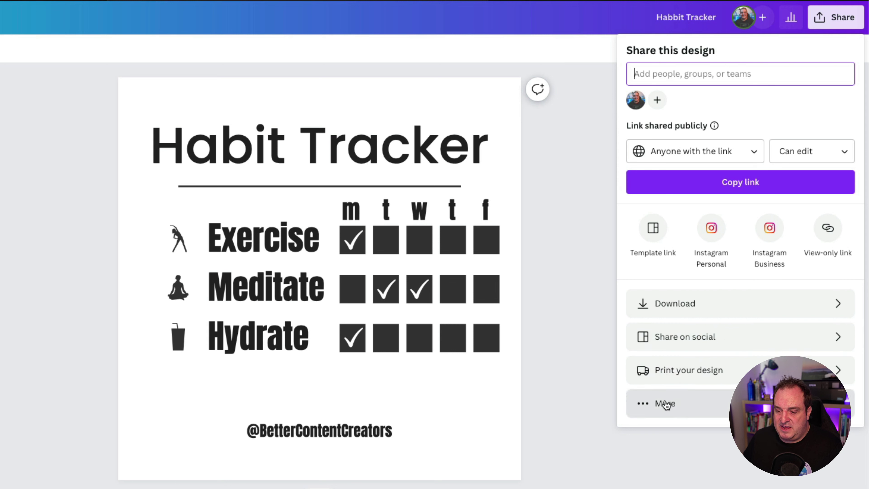
left_click(669, 409)
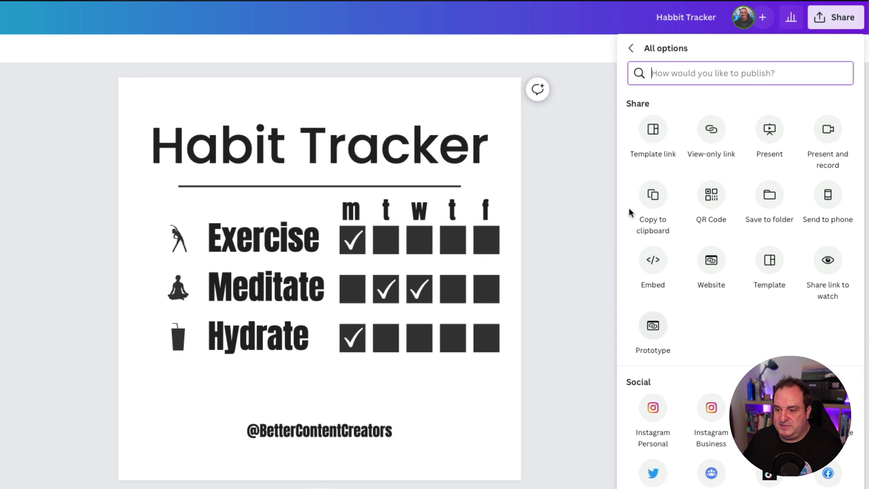
left_click(653, 145)
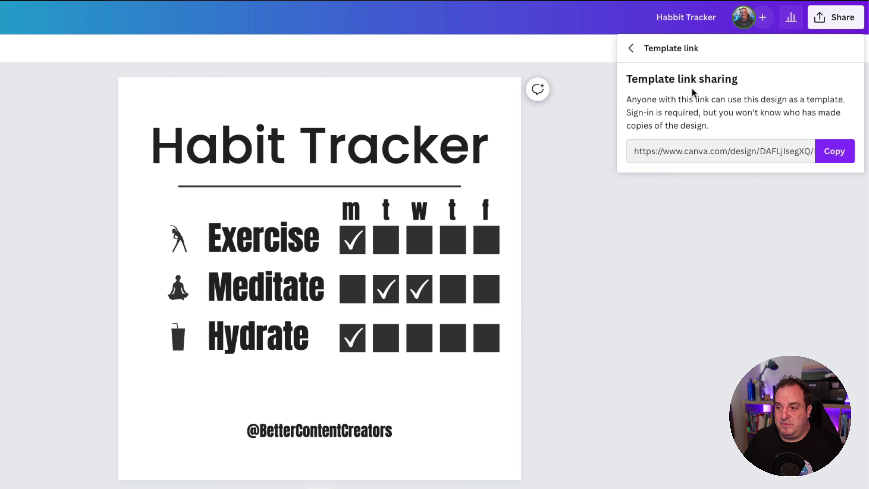
left_click(834, 152)
left_click(729, 210)
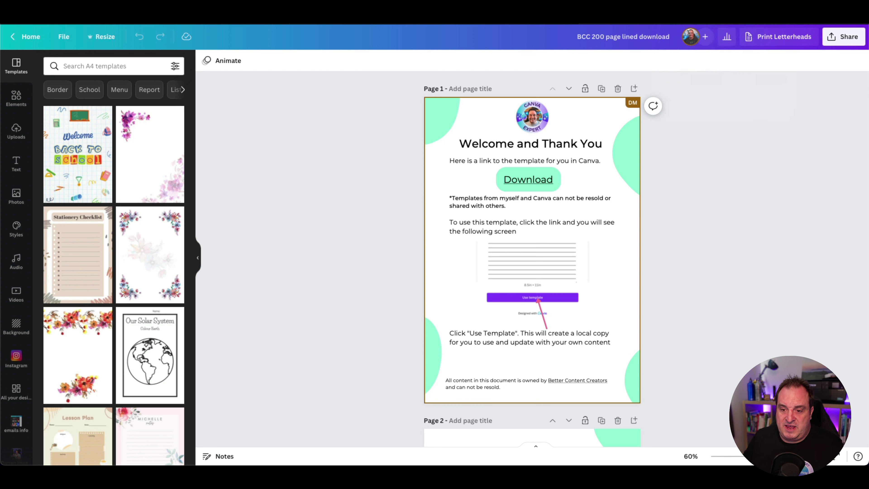
- Select the Download button beneath the welcome line on page 1
left_click(527, 184)
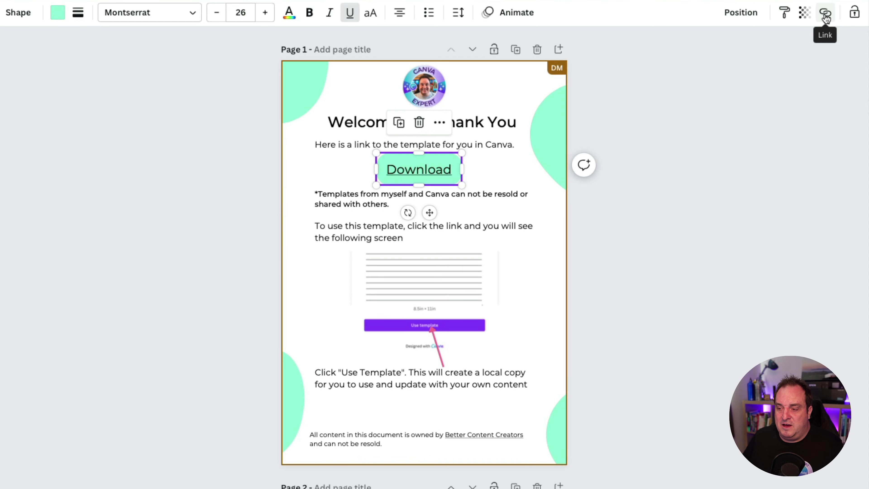
- Attach the template's canva.com share URL as a link on the Download button
left_click(825, 16)
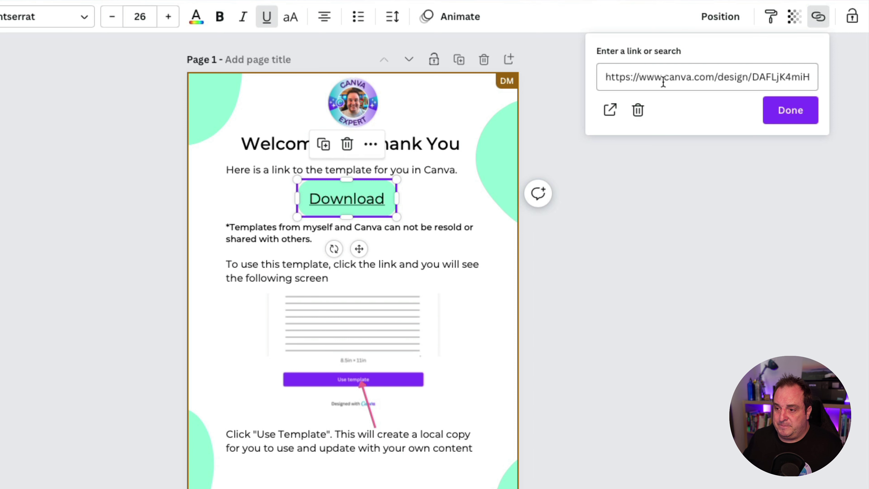
- Apply the template link to the Download button with Done
left_click(789, 112)
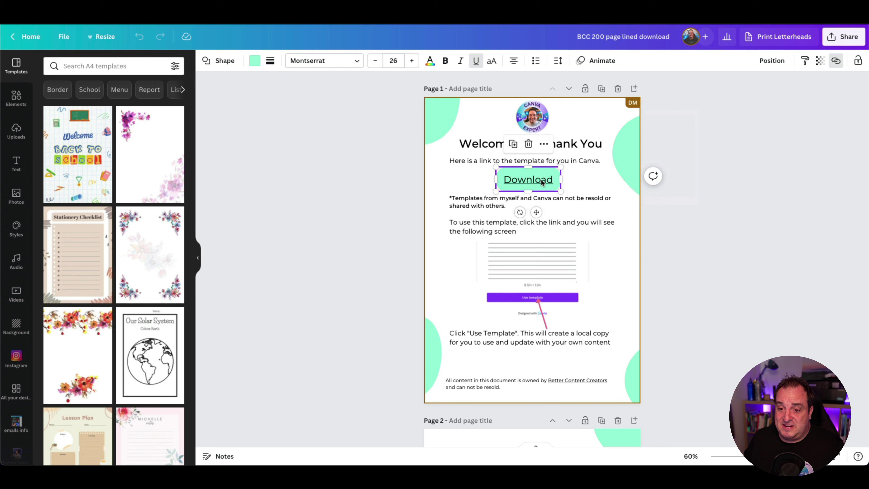
- Download all 5 pages of the delivery document as a PDF Standard file
left_click(845, 35)
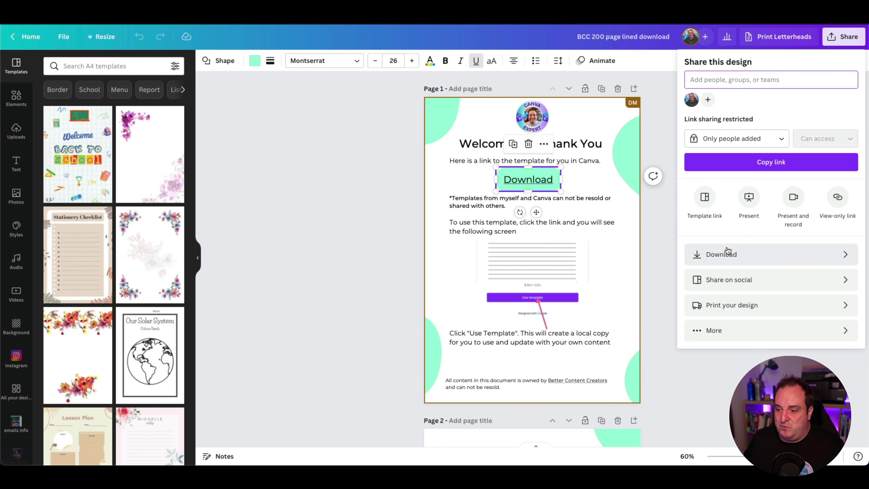
left_click(724, 256)
left_click(724, 257)
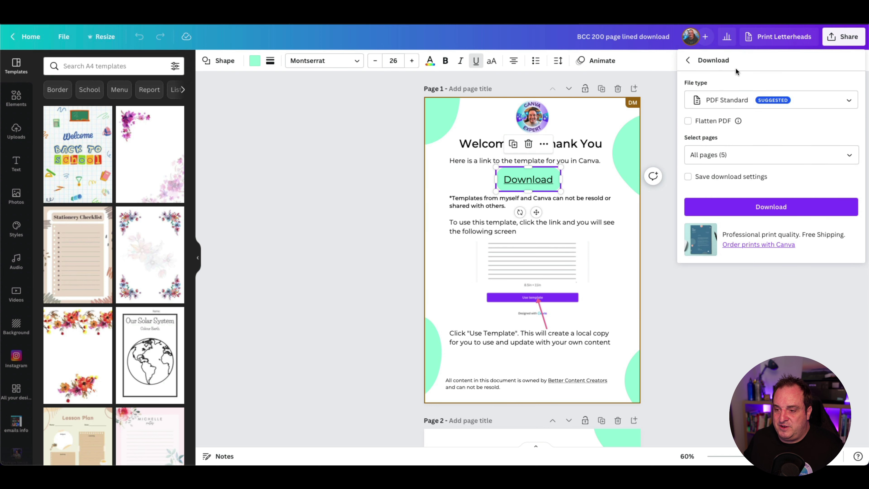
left_click(727, 103)
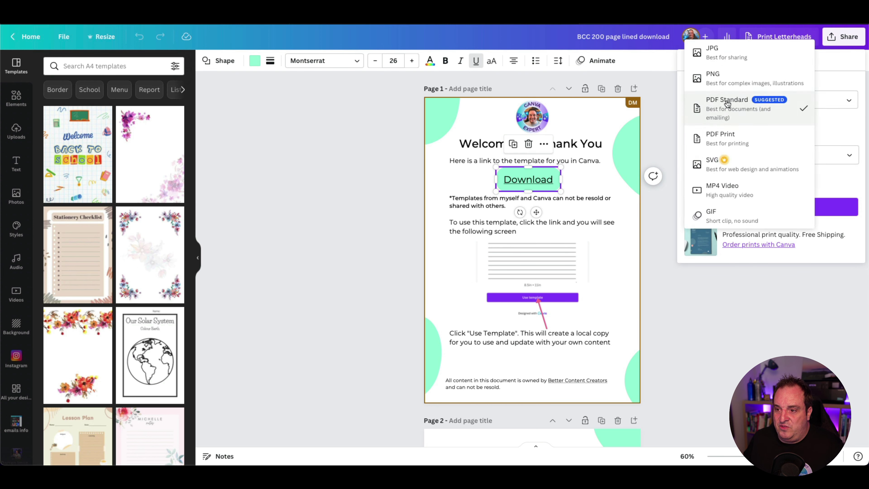
left_click(754, 109)
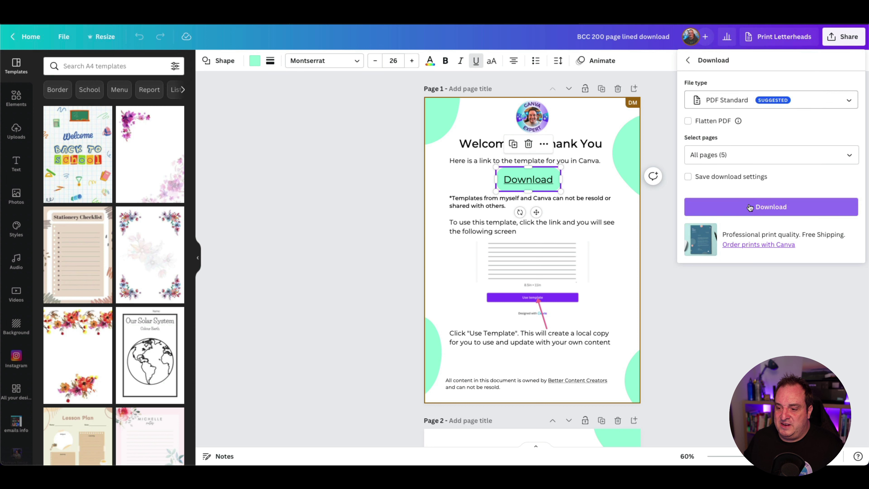
left_click(747, 206)
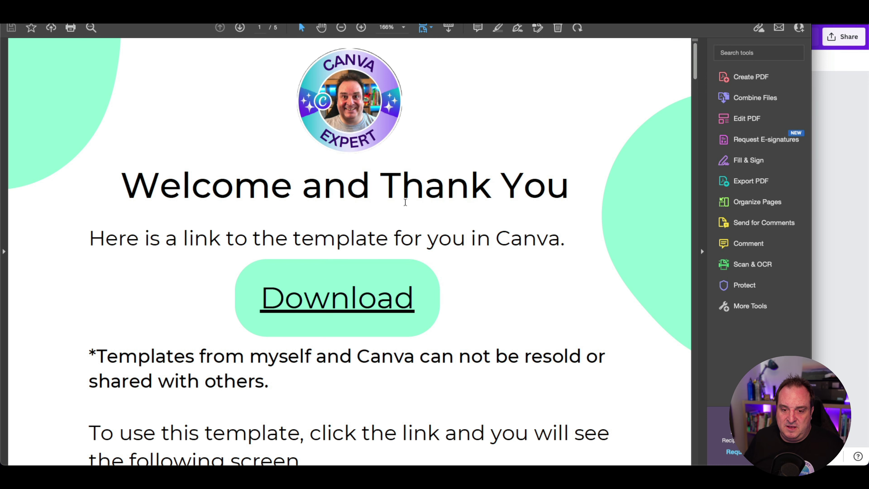
- Follow the exported PDF's Download link to open the lined template page full screen in Chrome
scroll(403, 201, "down", 3)
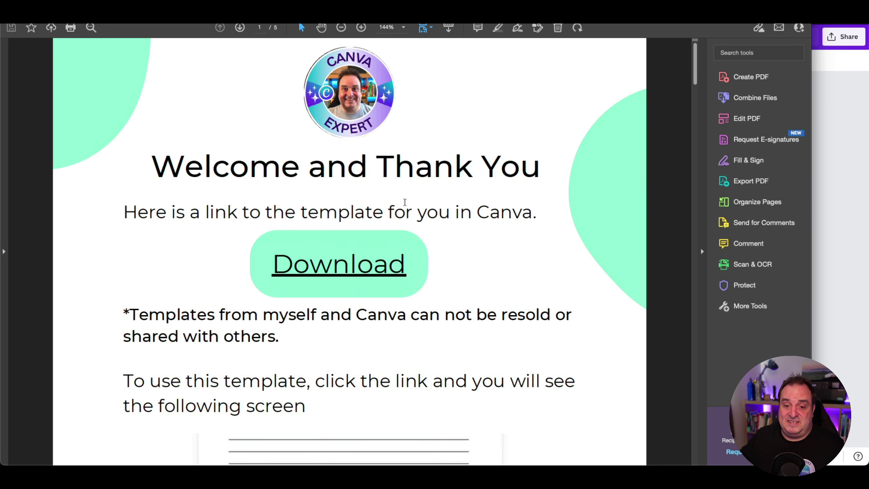
scroll(405, 201, "down", 3)
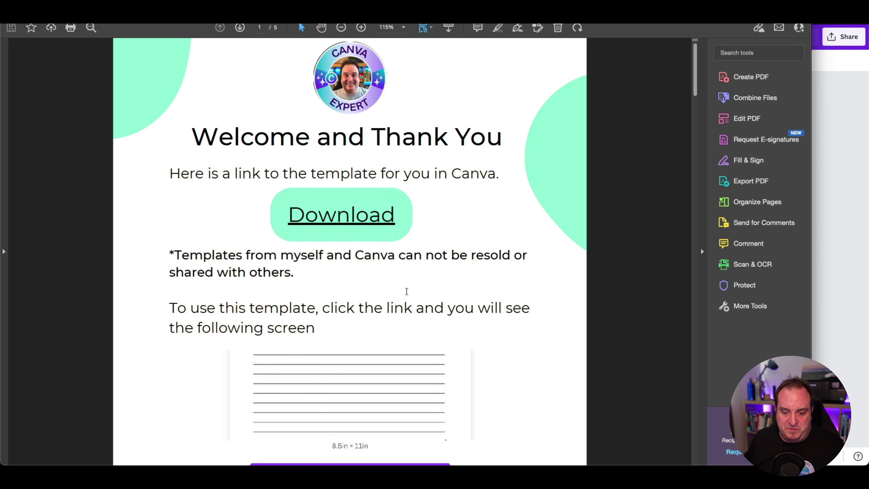
scroll(406, 291, "down", 5)
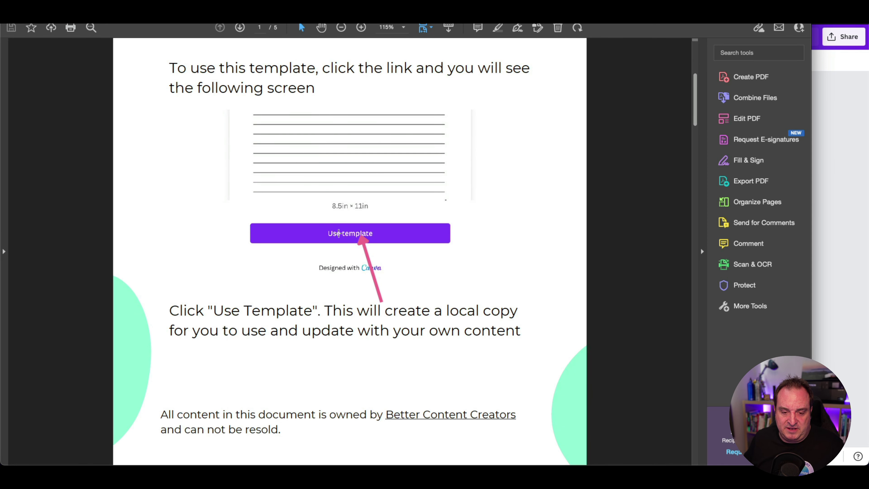
left_click(349, 233)
scroll(415, 233, "up", 1)
scroll(415, 231, "up", 3)
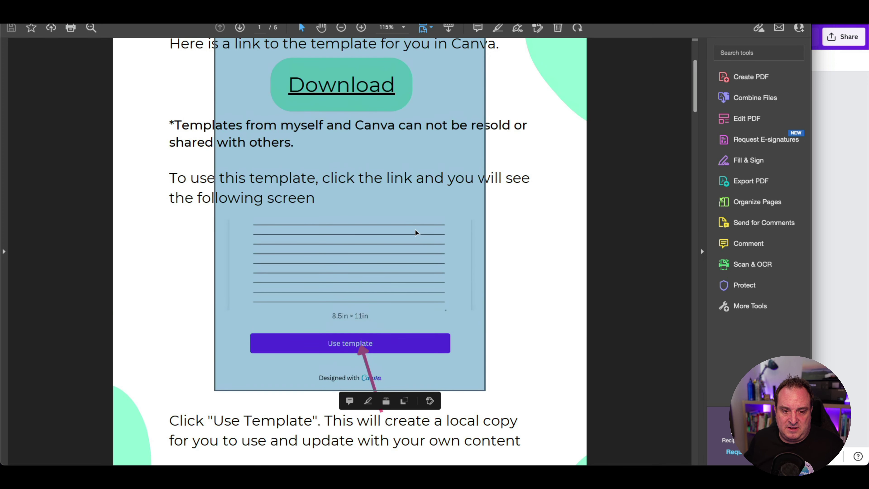
left_click(506, 229)
scroll(505, 229, "up", 3)
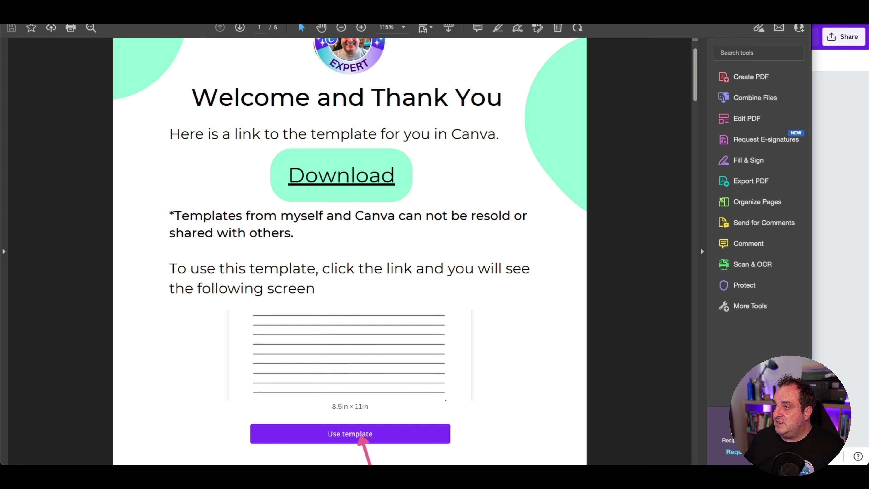
left_click(342, 175)
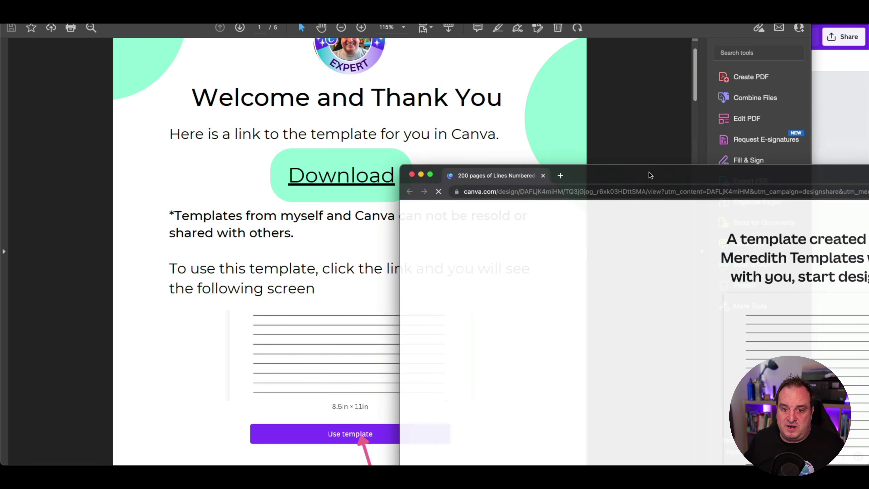
key("ctrl+super+f")
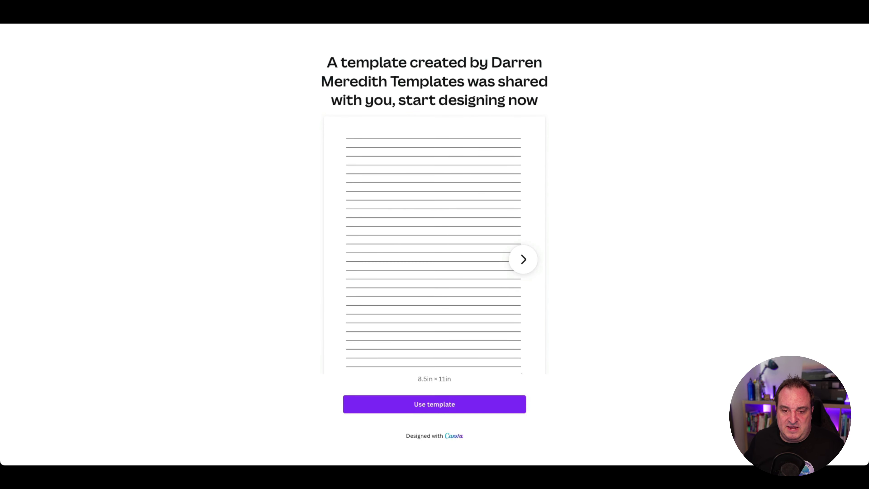